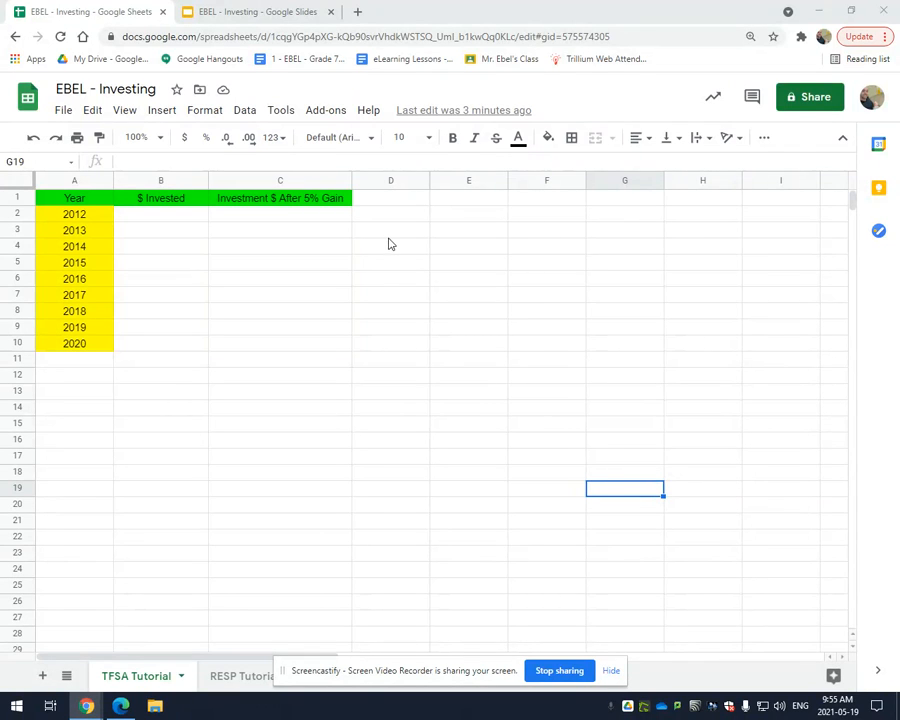
Review TFSA Problem #3 in the Google Slides deck against the year and investment columns in the Google Sheets template
left_click(263, 7)
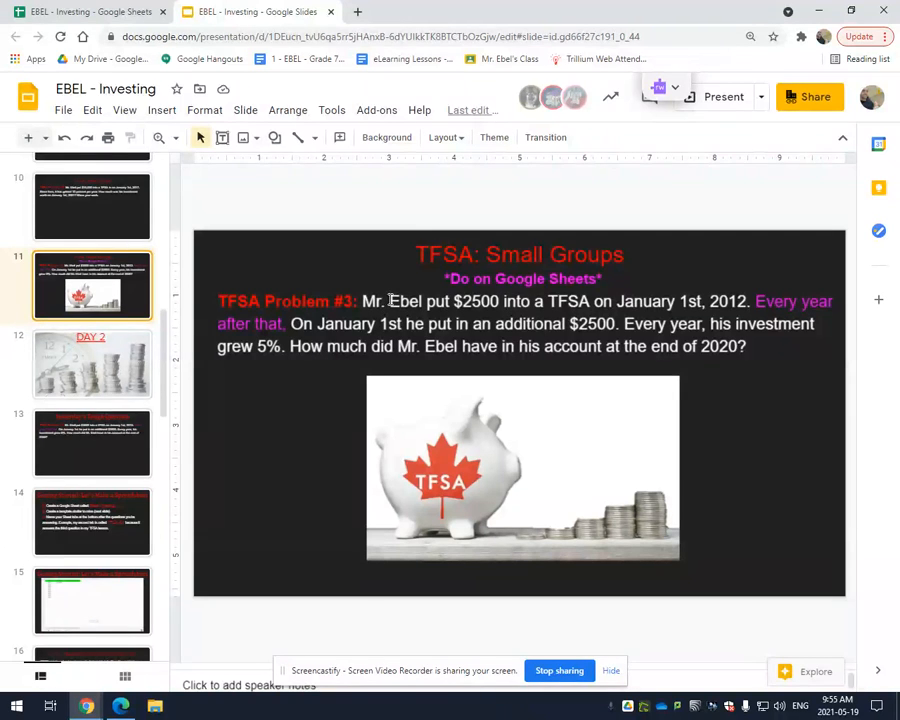
left_click_drag(362, 301, 426, 302)
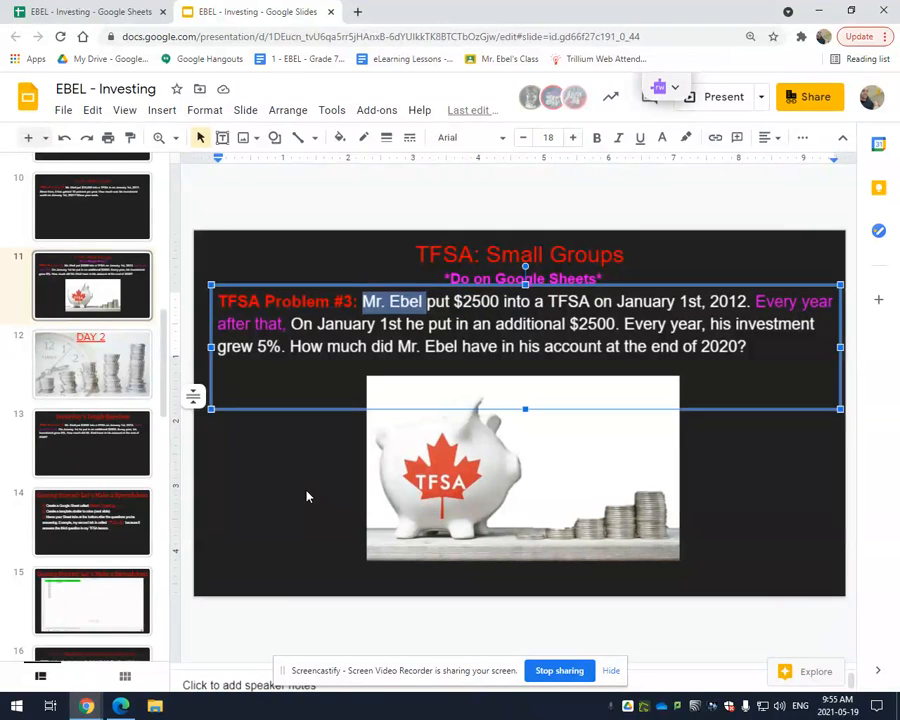
left_click(307, 496)
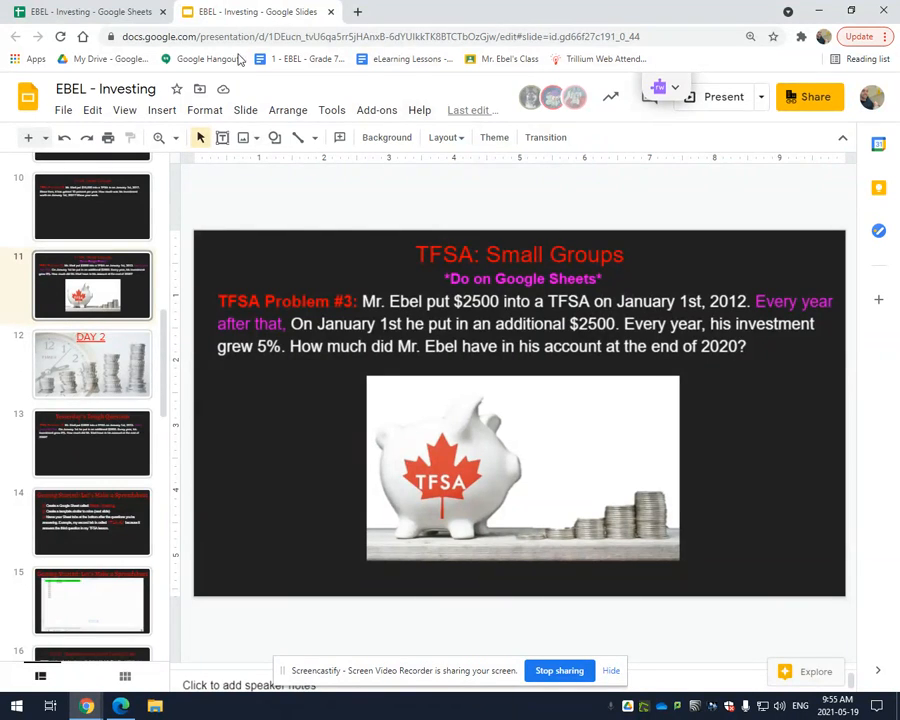
left_click(56, 11)
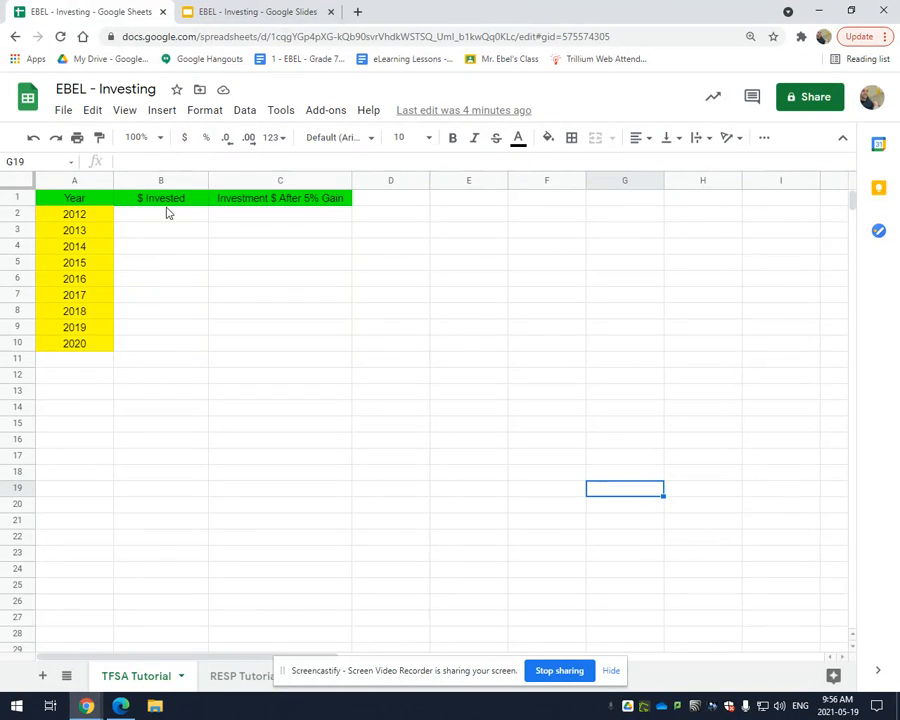
left_click(227, 11)
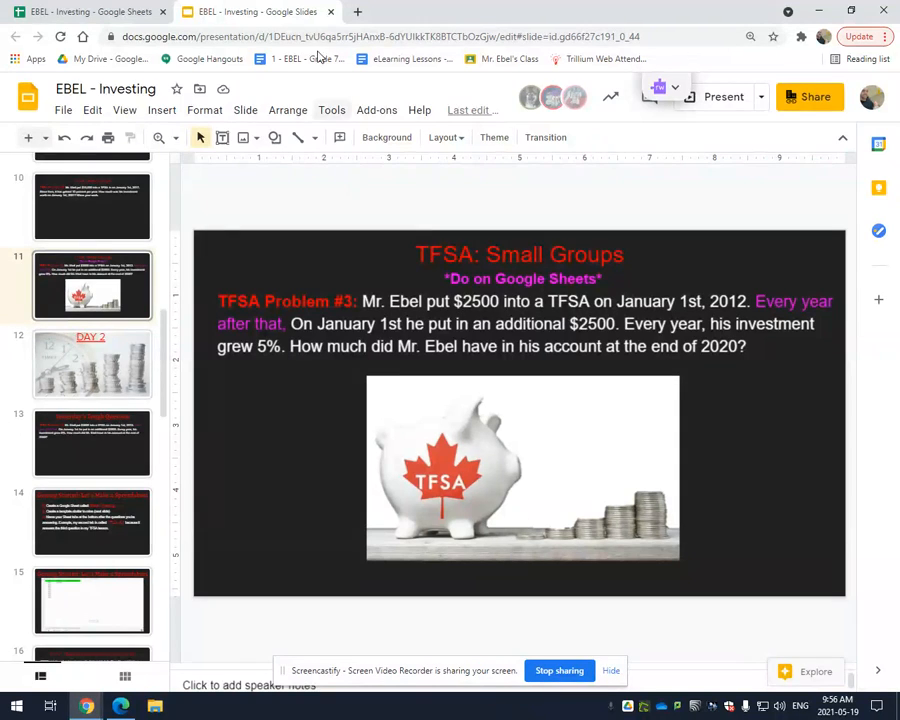
left_click(104, 13)
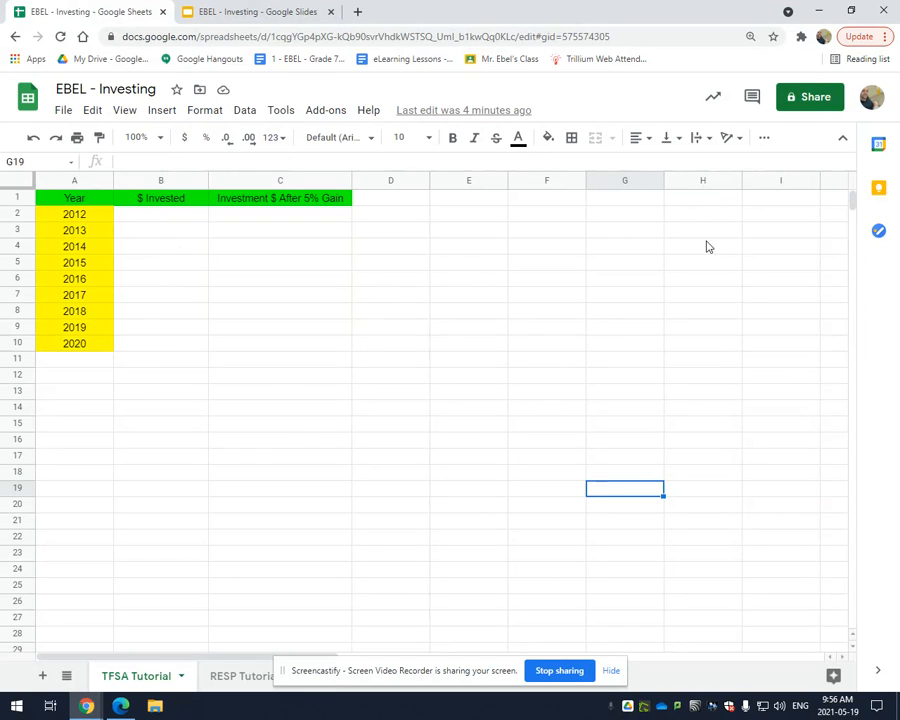
left_click(192, 11)
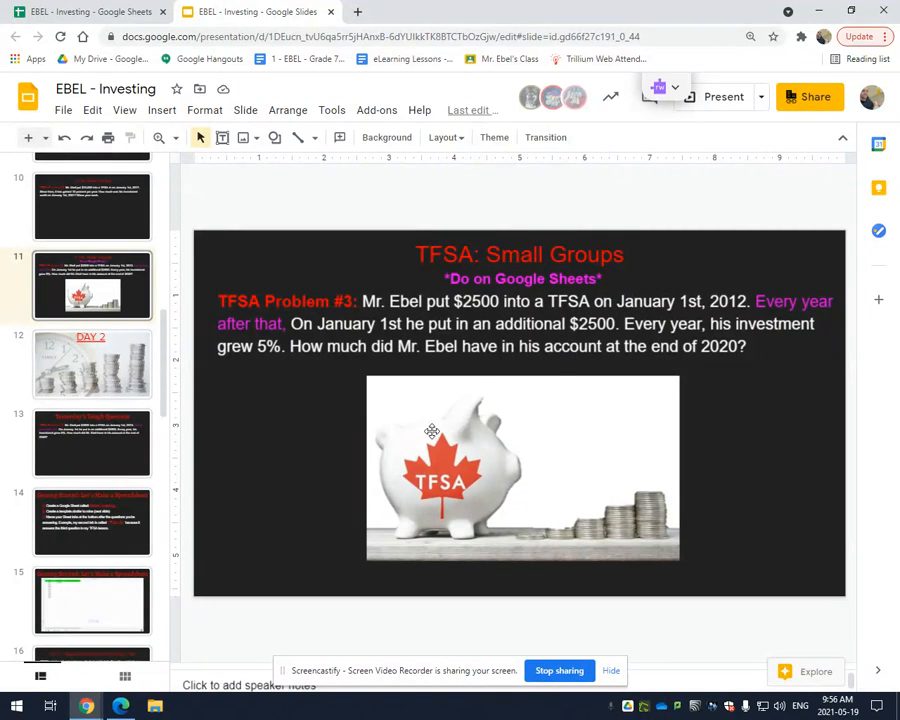
left_click(96, 14)
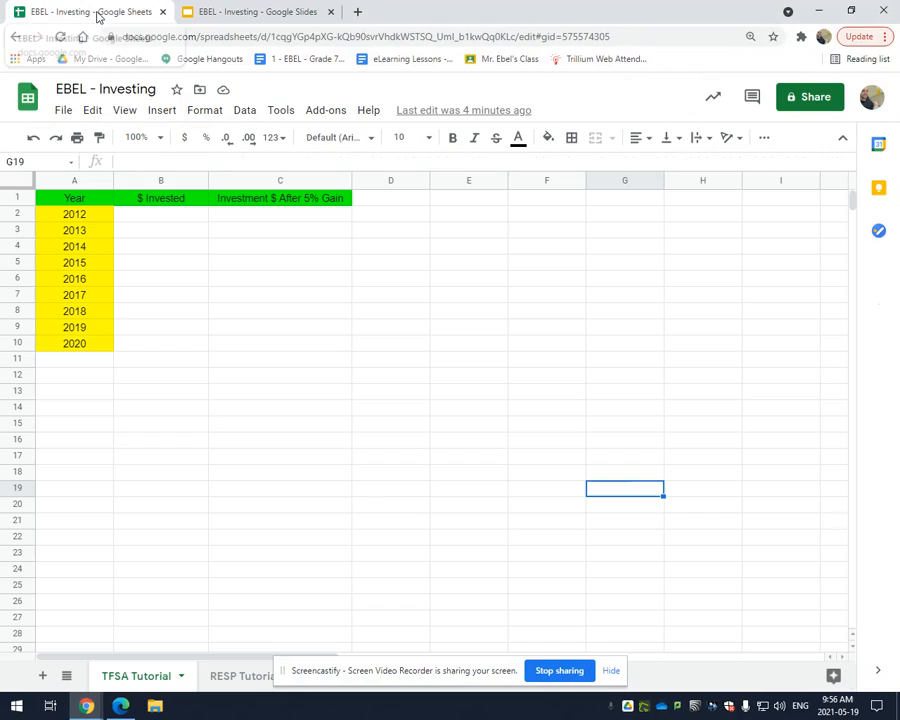
Enter 2500 in cell B2 as the amount invested for 2012
left_click(184, 218)
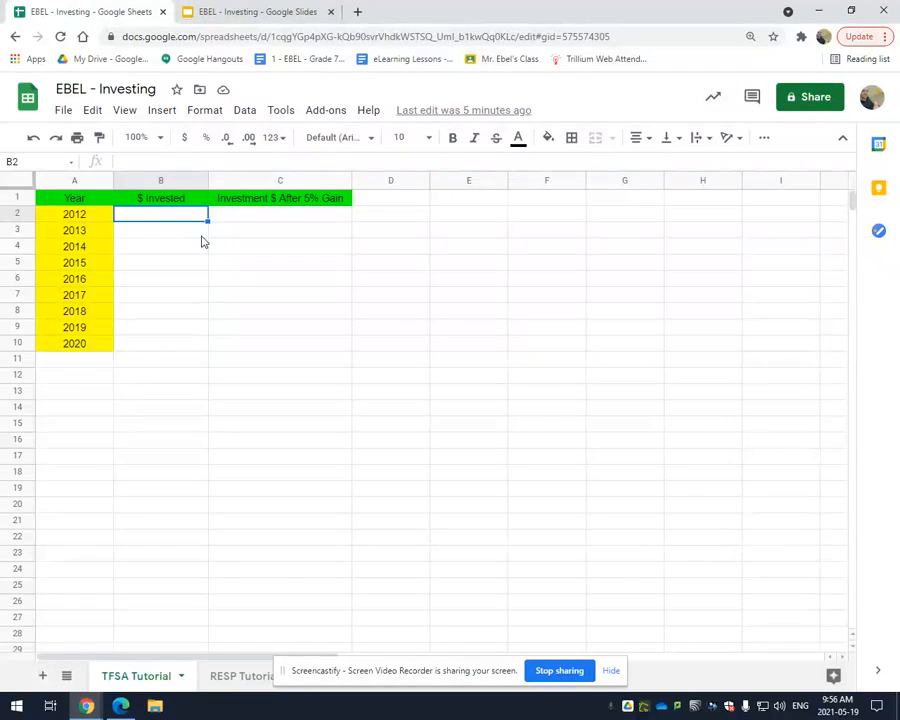
type("2,500")
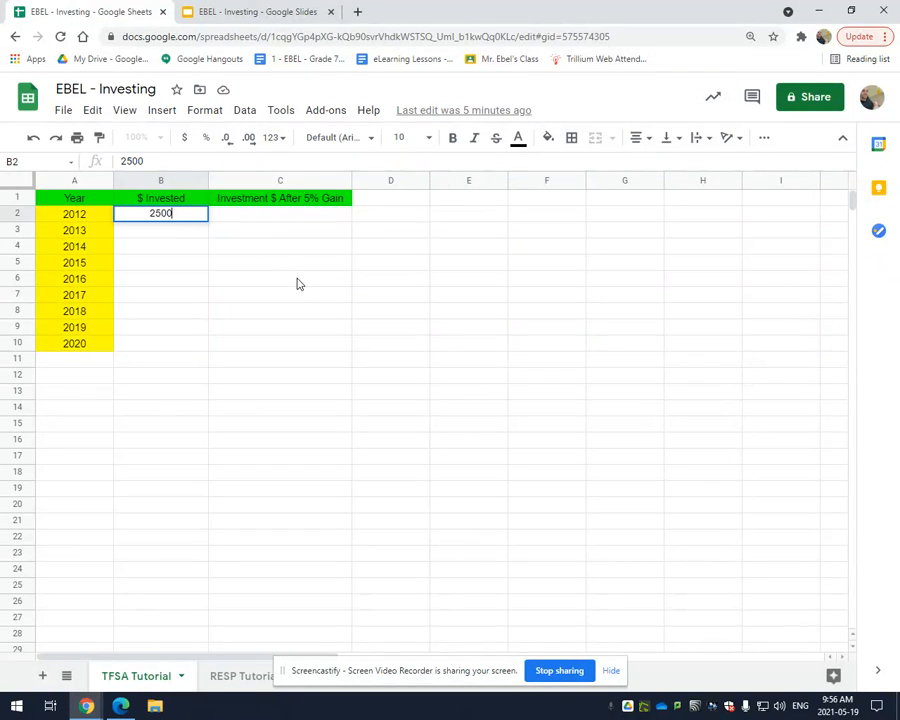
left_click(296, 281)
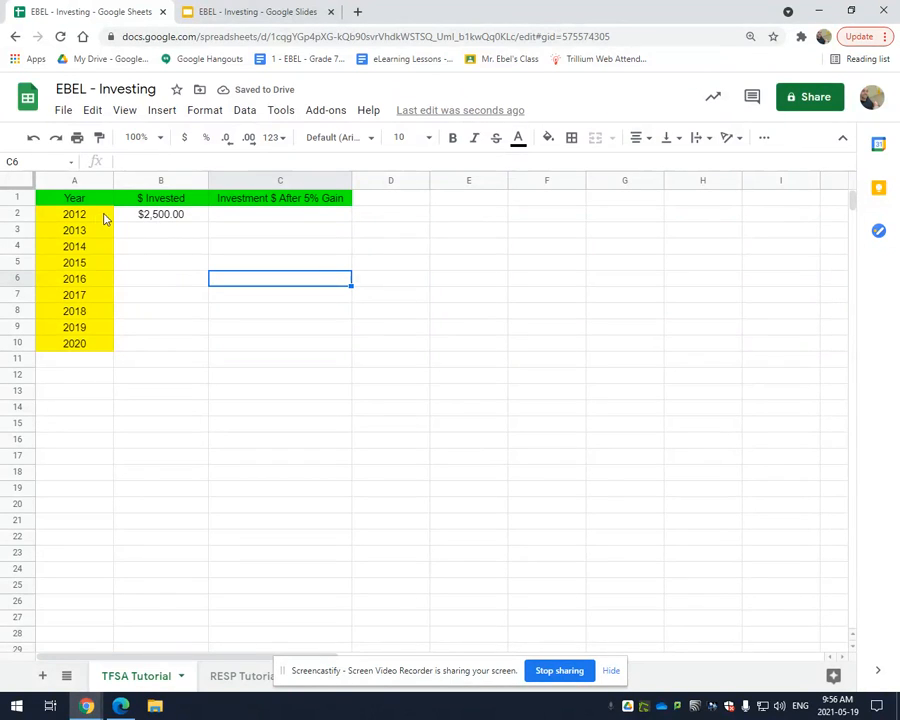
left_click(266, 221)
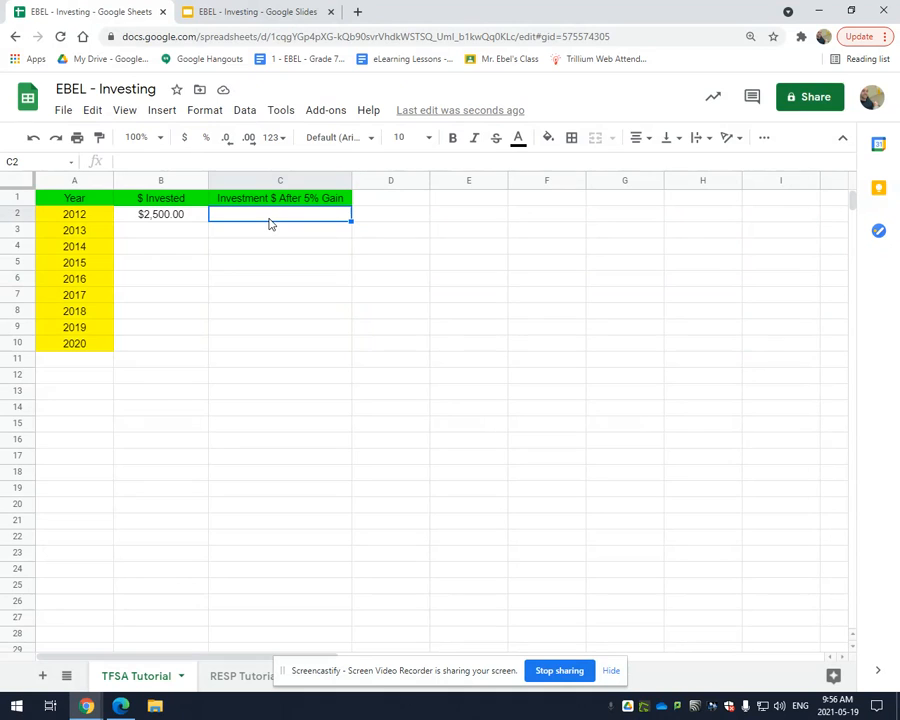
type("2500")
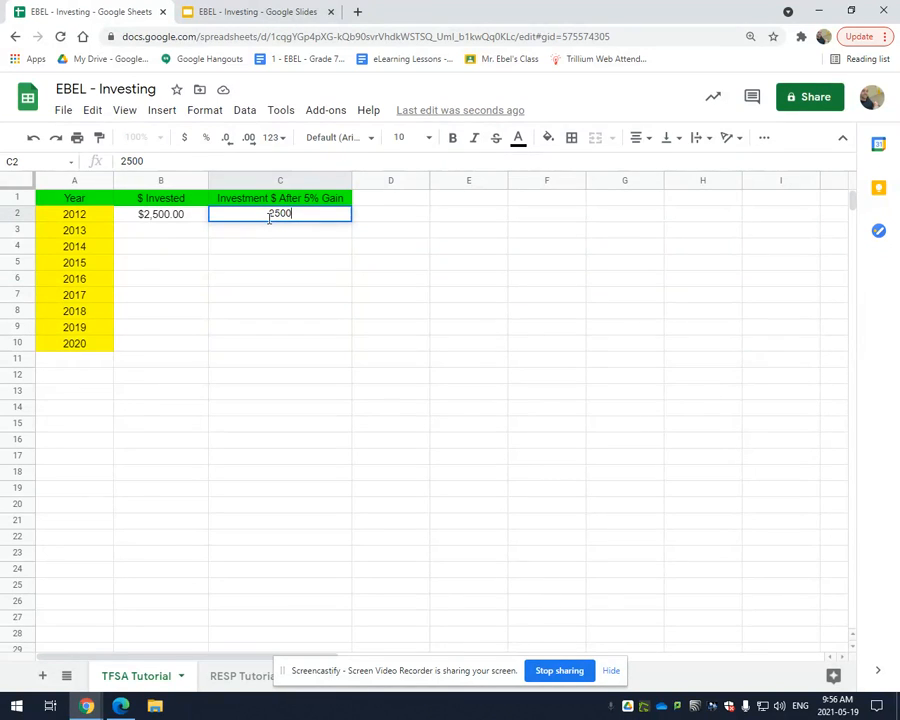
key("BackSpace")
key("BackSpace")
type("2500")
key("BackSpace")
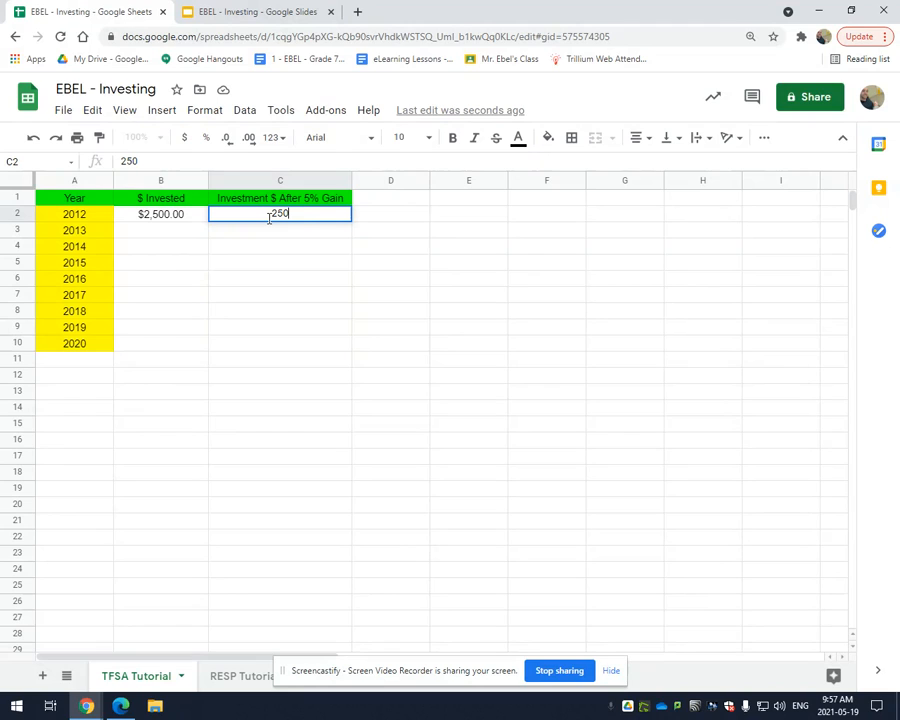
key("BackSpace")
key("BackSpace")
Calculate the 2012 investment after the 5% gain in cell C2 with the formula =B2*1.05
type("=")
left_click(146, 222)
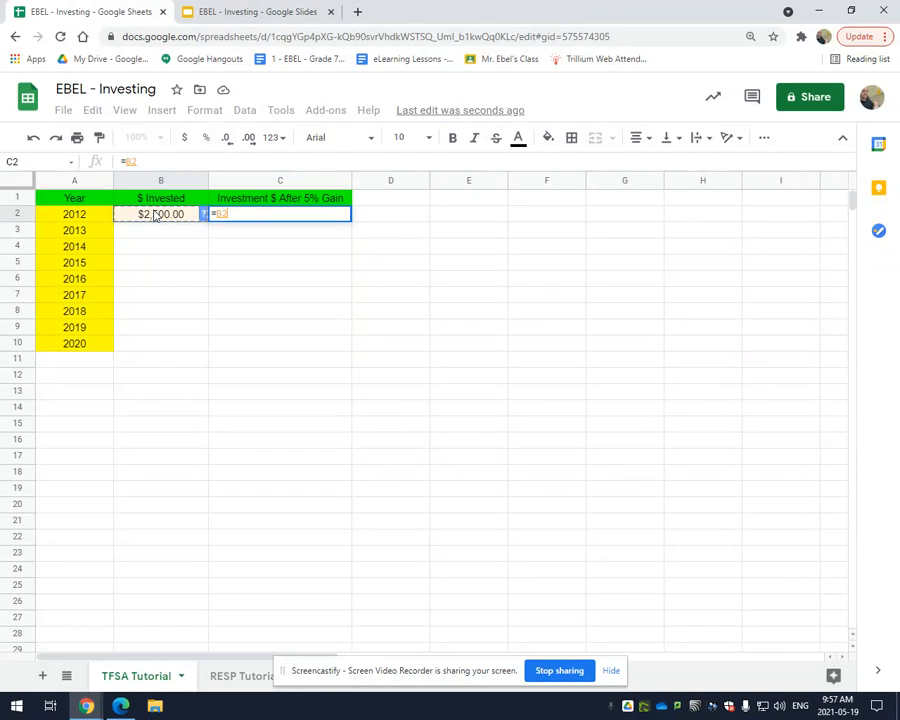
type("*1.05")
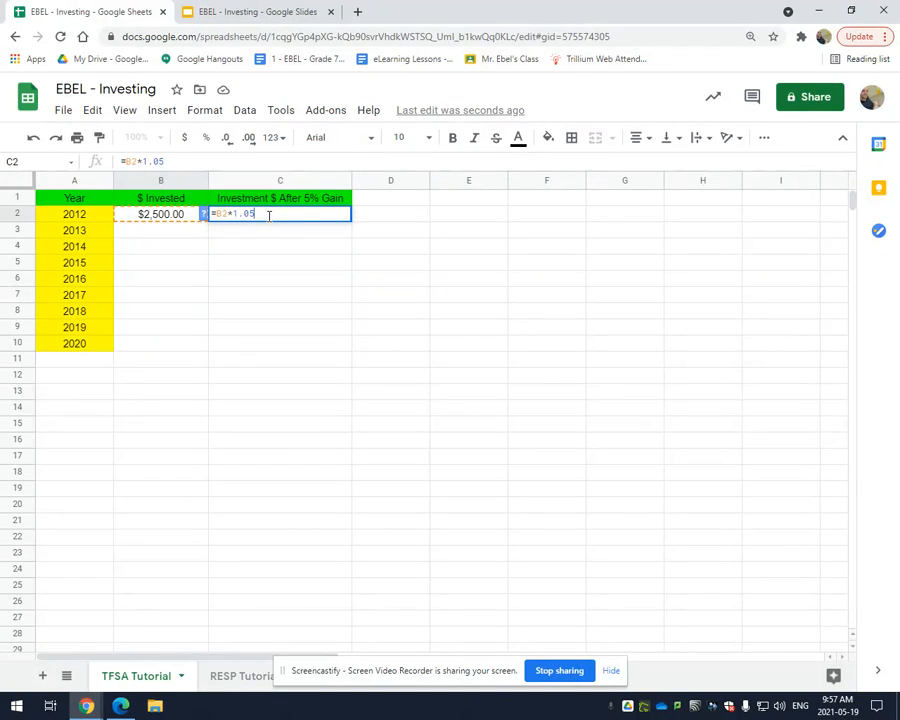
key("Return")
left_click(318, 260)
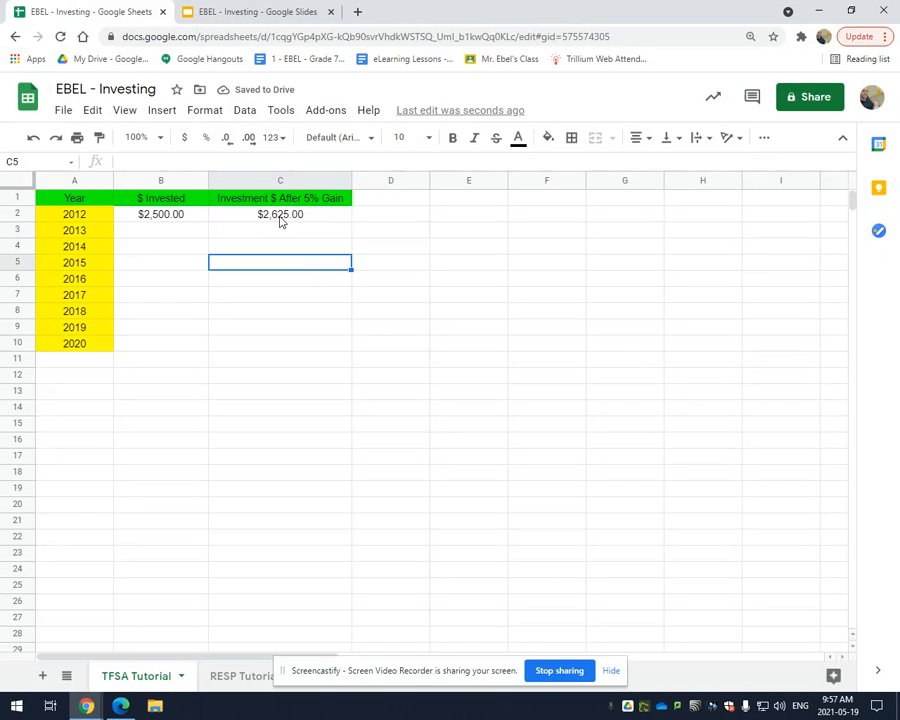
left_click(281, 218)
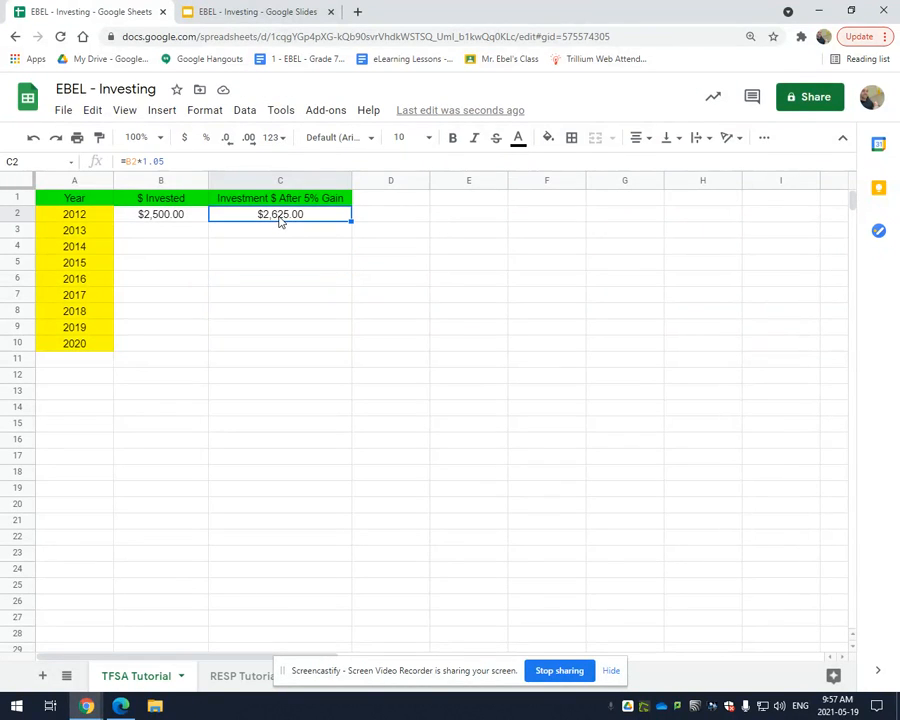
left_click(180, 215)
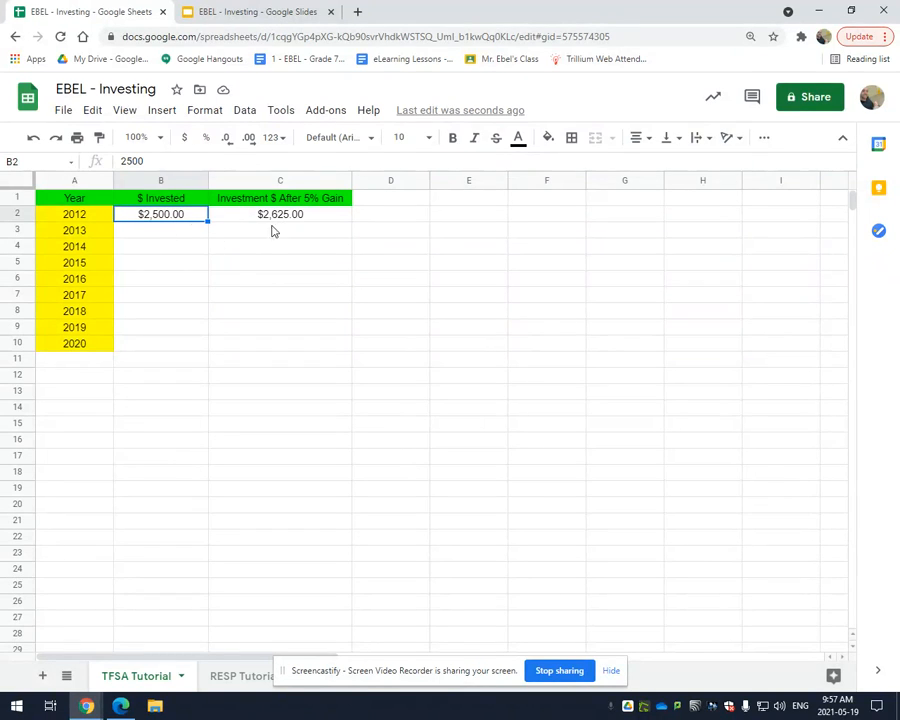
Calculate the 2013 amount invested in cell B3 with the formula =C2+2500
left_click(154, 234)
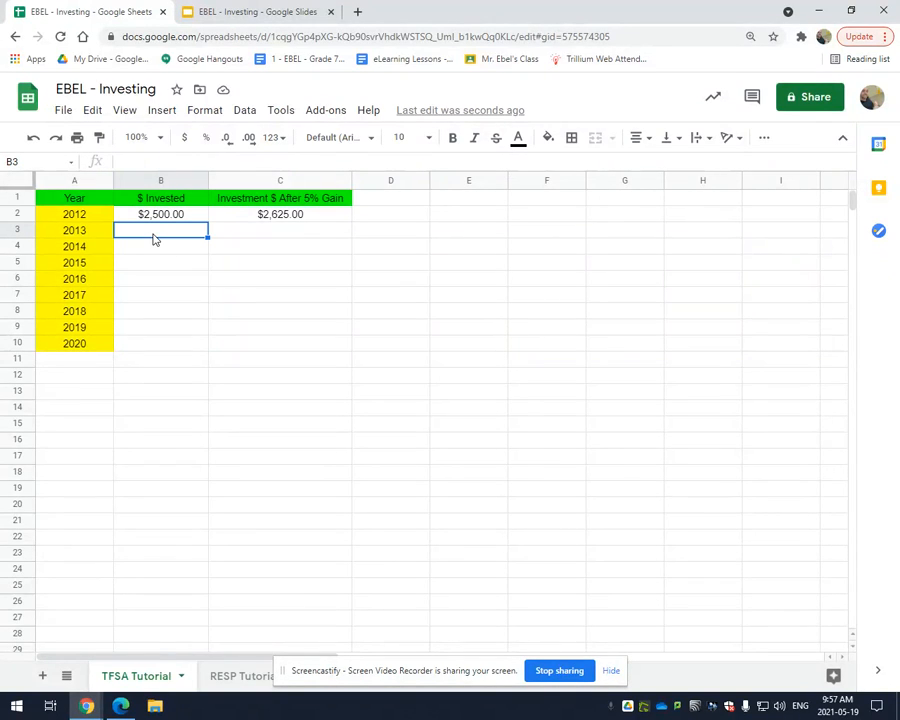
type("=")
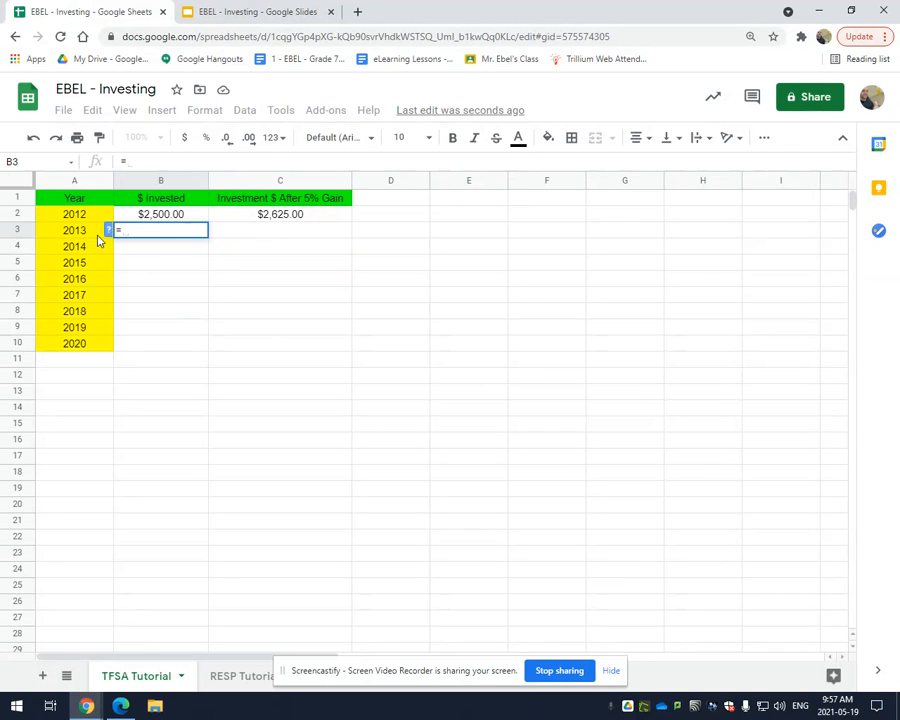
left_click(282, 222)
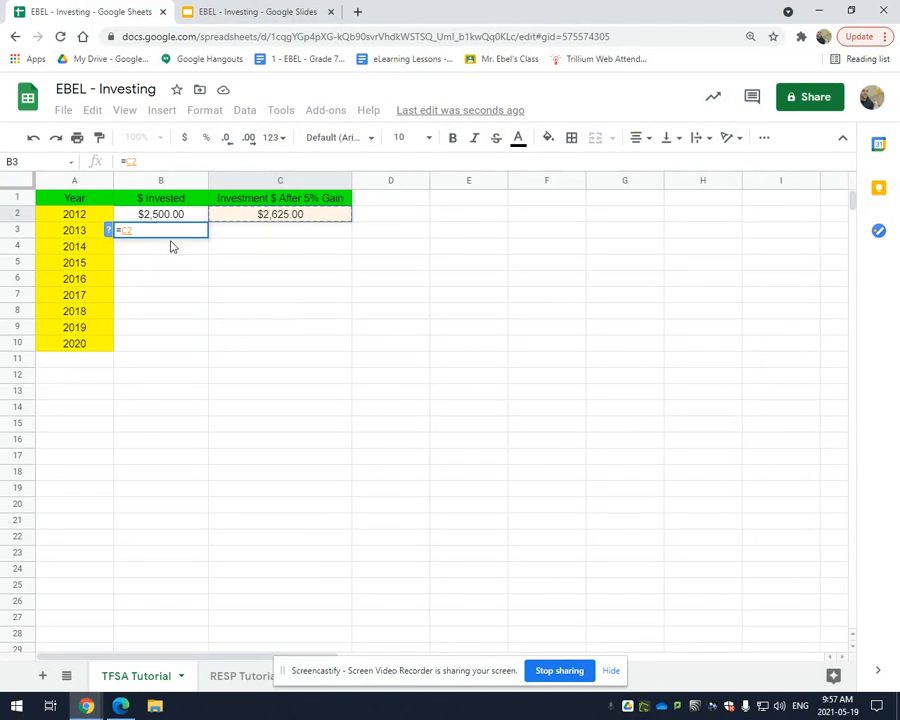
type("+2500")
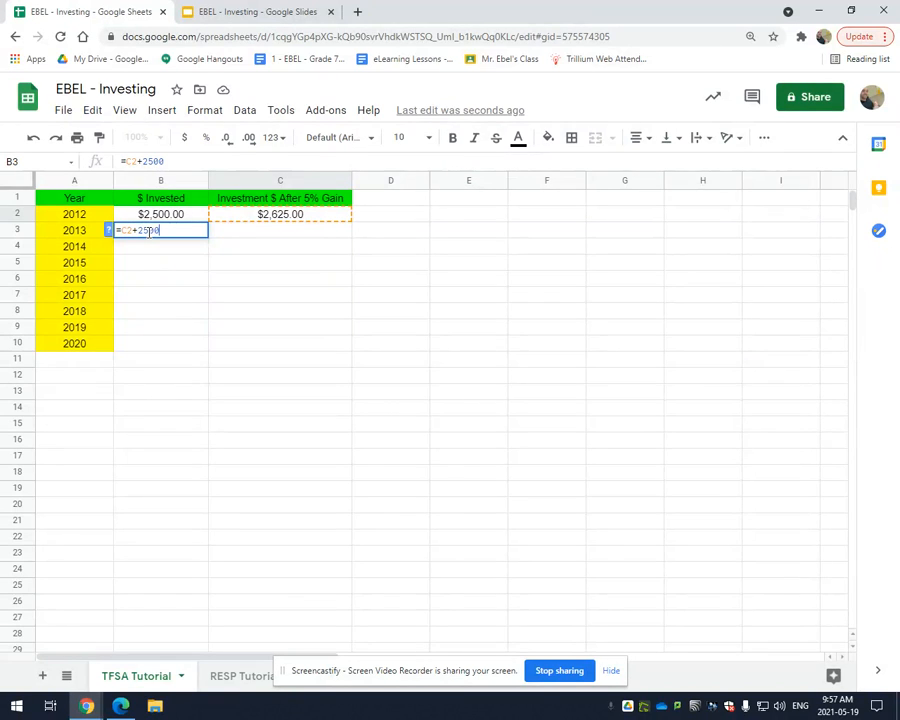
key("Return")
left_click(149, 234)
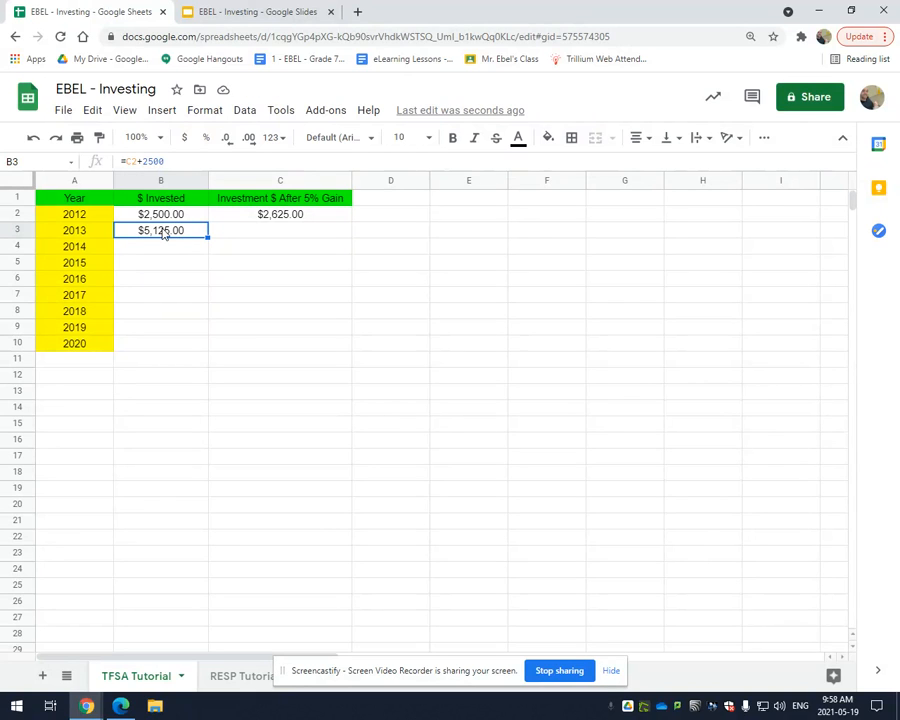
Calculate the 2013 investment after the 5% gain in cell C3 with the formula =B3*1.05
left_click(289, 236)
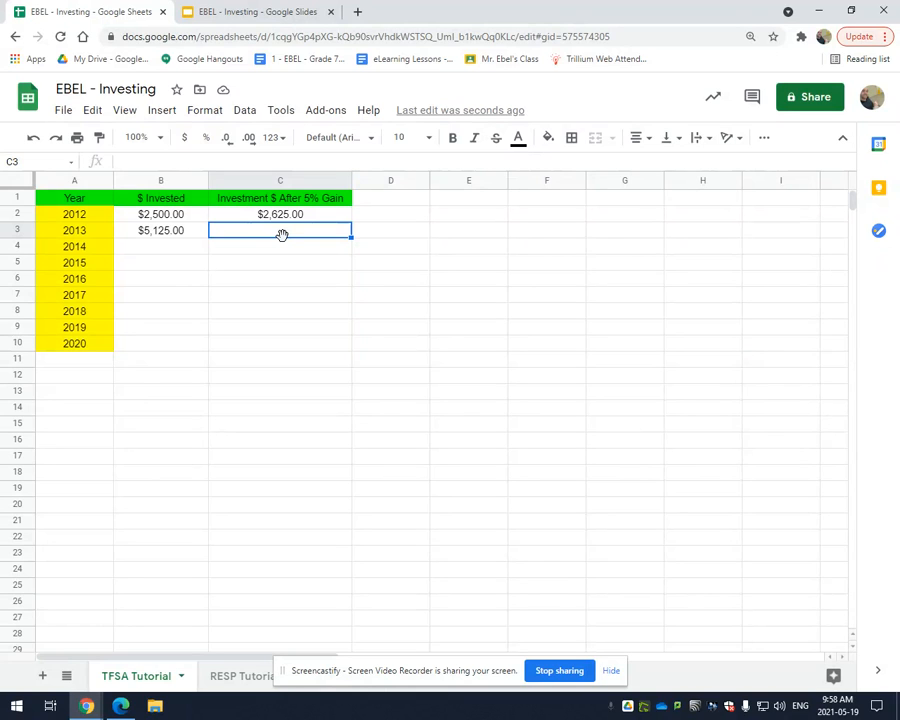
type("=")
left_click(165, 236)
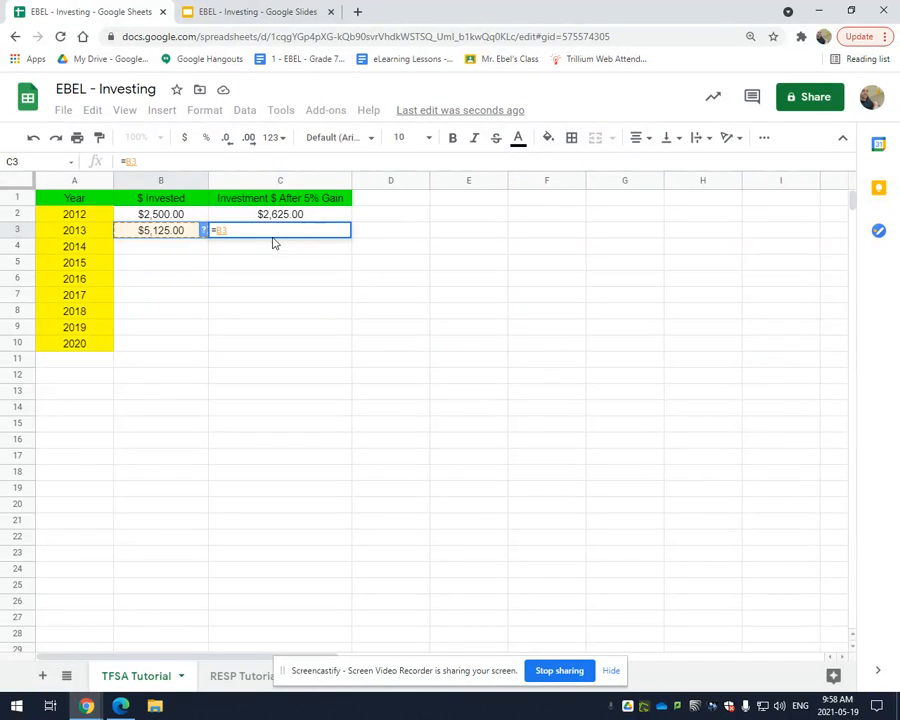
type("*")
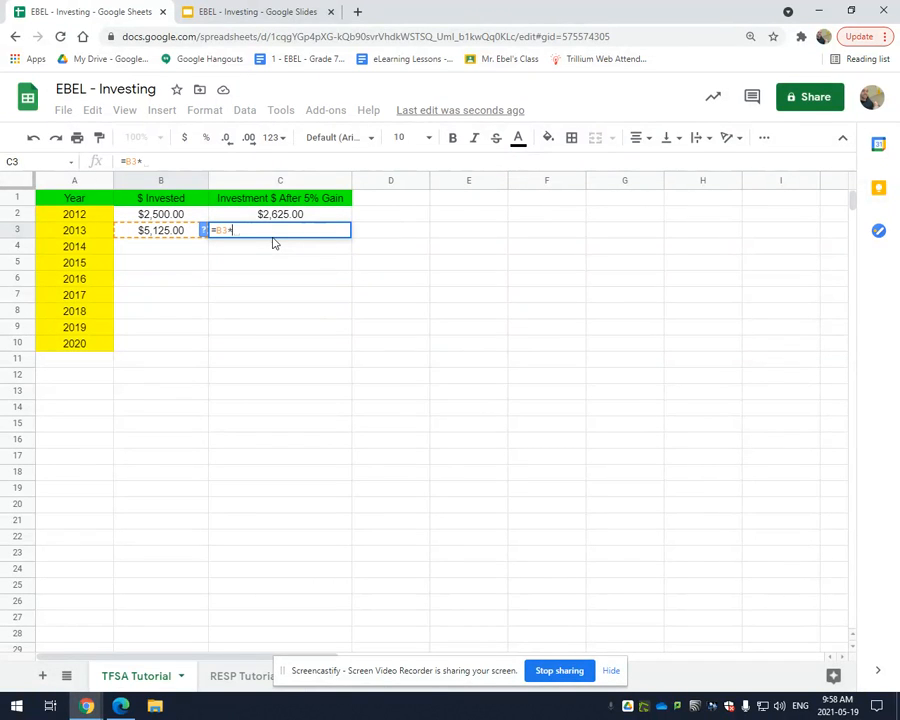
type("1.05")
key("Return")
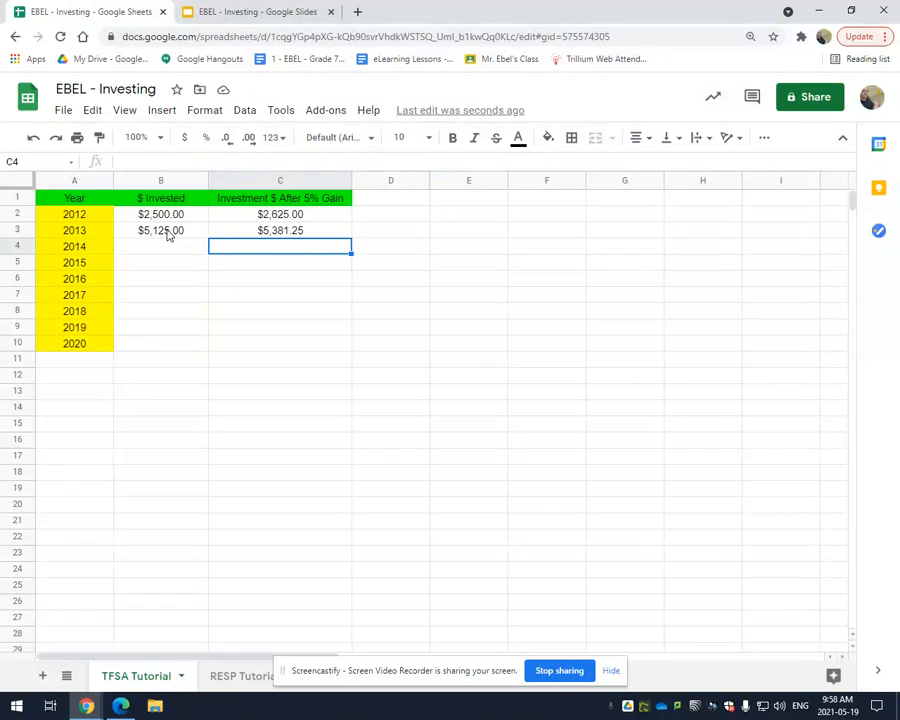
left_click(276, 233)
Calculate the 2014 amount invested in cell B4 with the formula =C3+2500
left_click(178, 258)
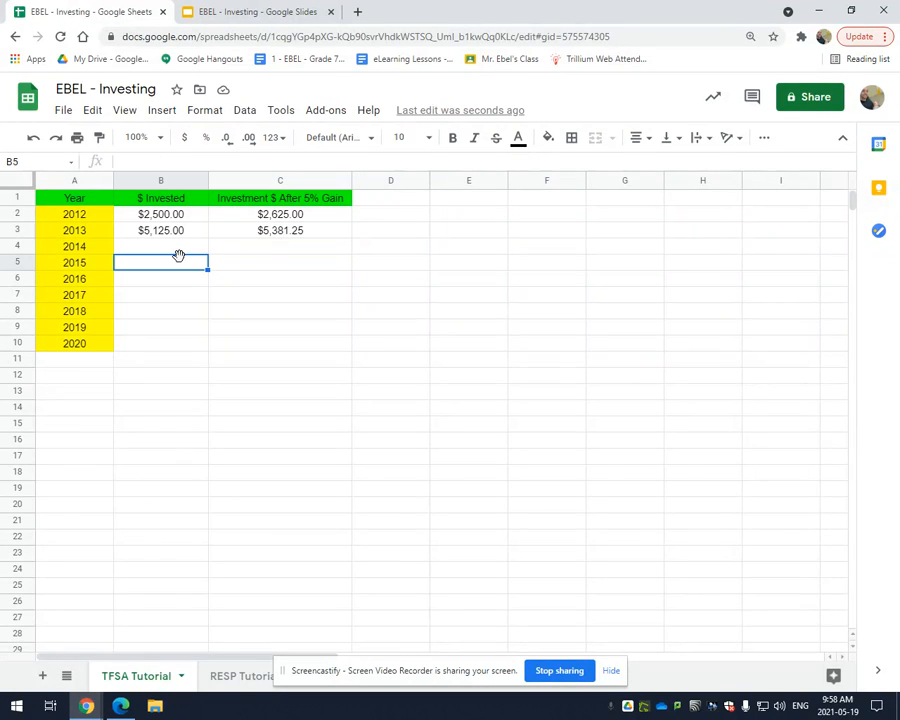
left_click(172, 250)
type("=")
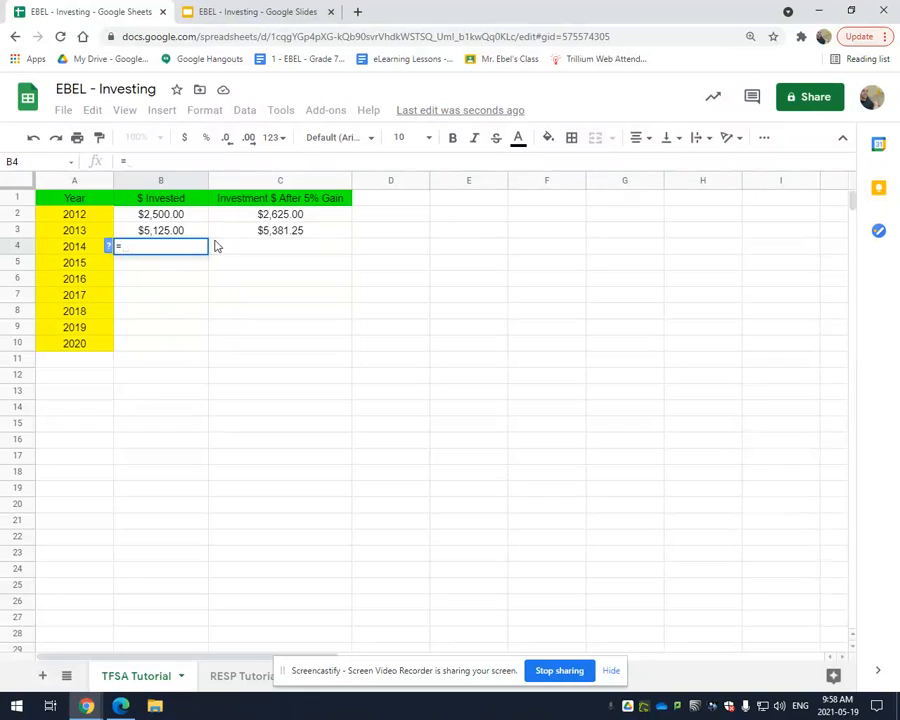
left_click(286, 235)
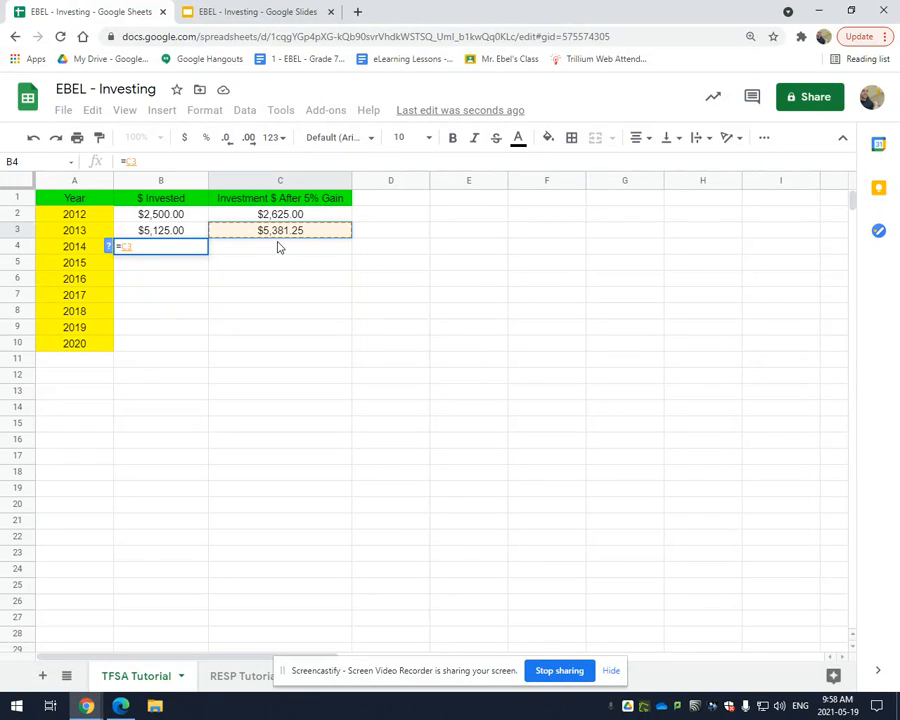
type("+25")
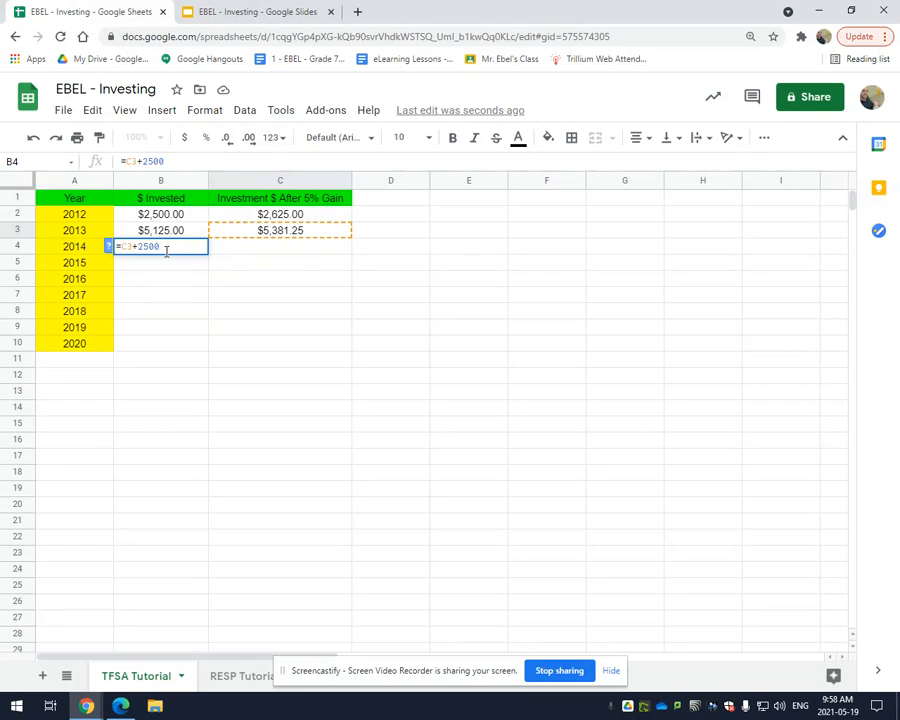
type("00")
key("Return")
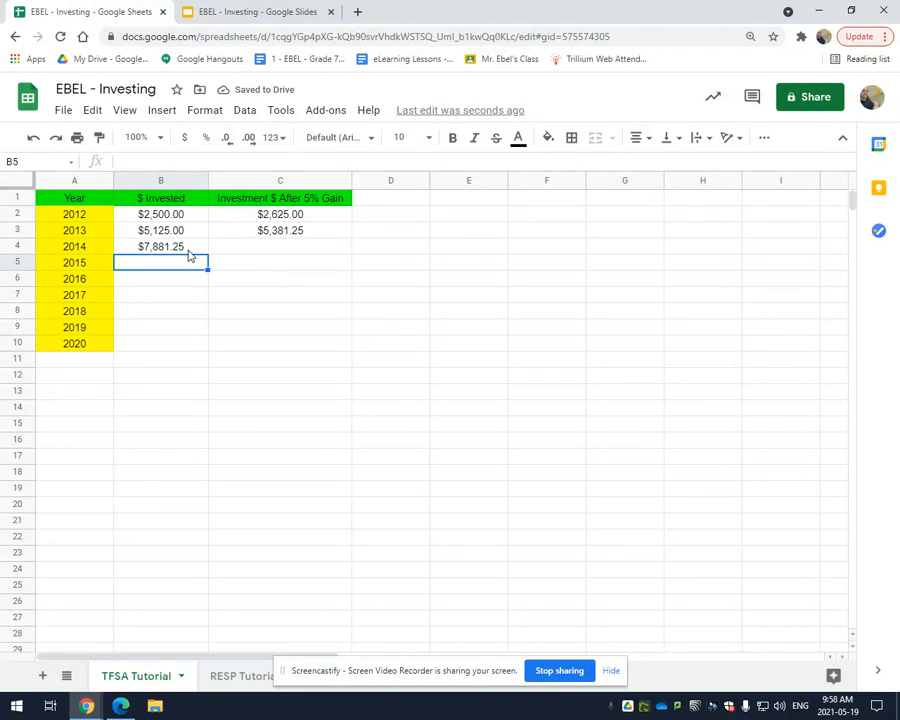
Fill the 5% gain formula from cell C3 down column C through the 2020 row, C10
left_click(307, 234)
double_click(351, 239)
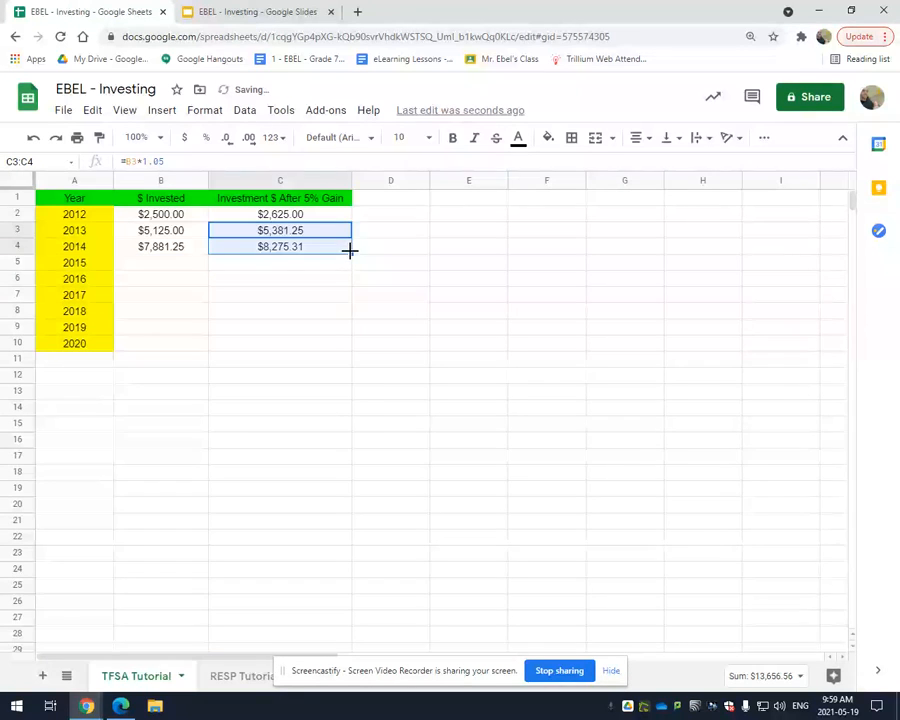
left_click(354, 281)
left_click(300, 251)
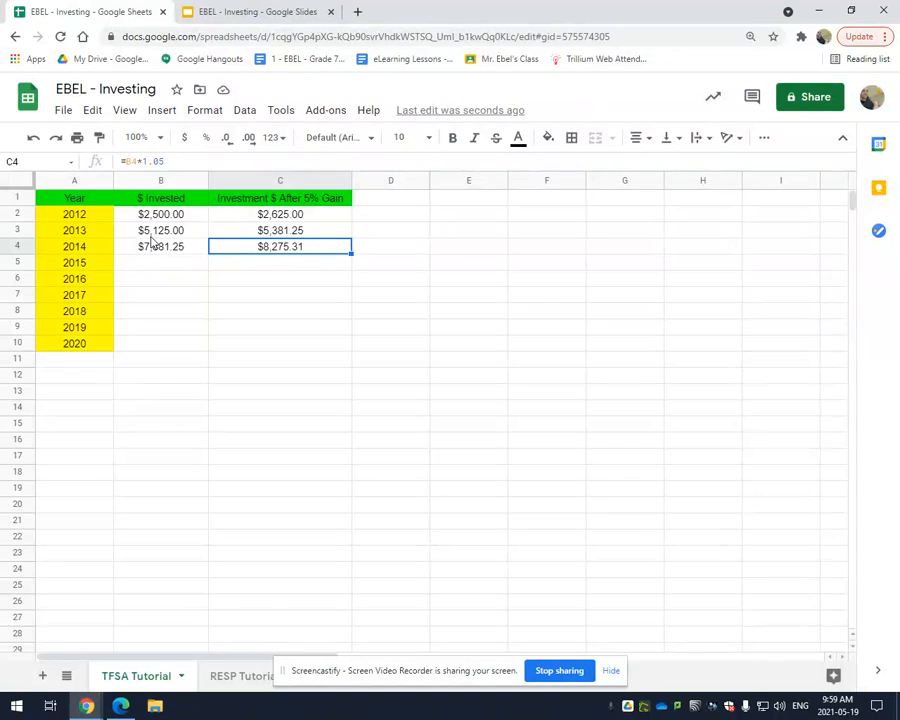
left_click_drag(349, 251, 336, 346)
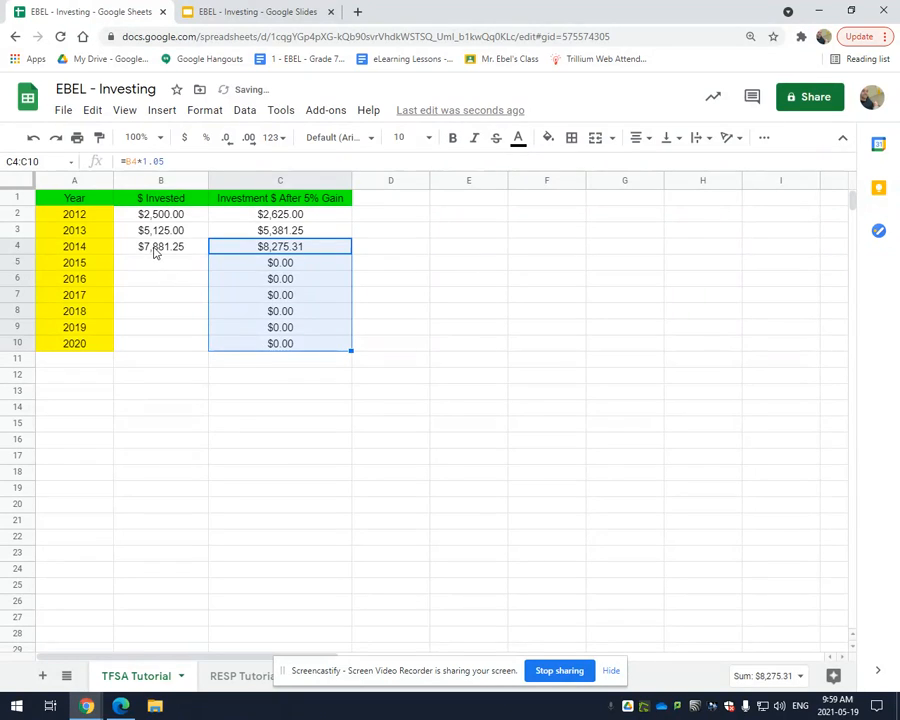
Fill the amount-invested formula from B4 down to B10 and select the 2020 final value in C10
left_click(160, 251)
left_click_drag(208, 253, 199, 343)
left_click(367, 514)
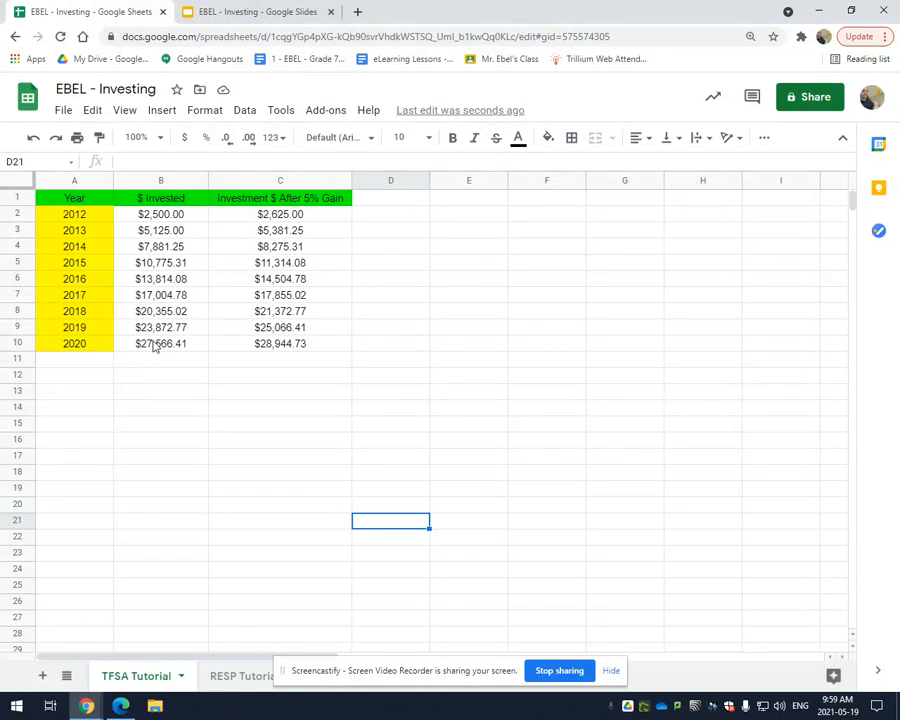
left_click(285, 347)
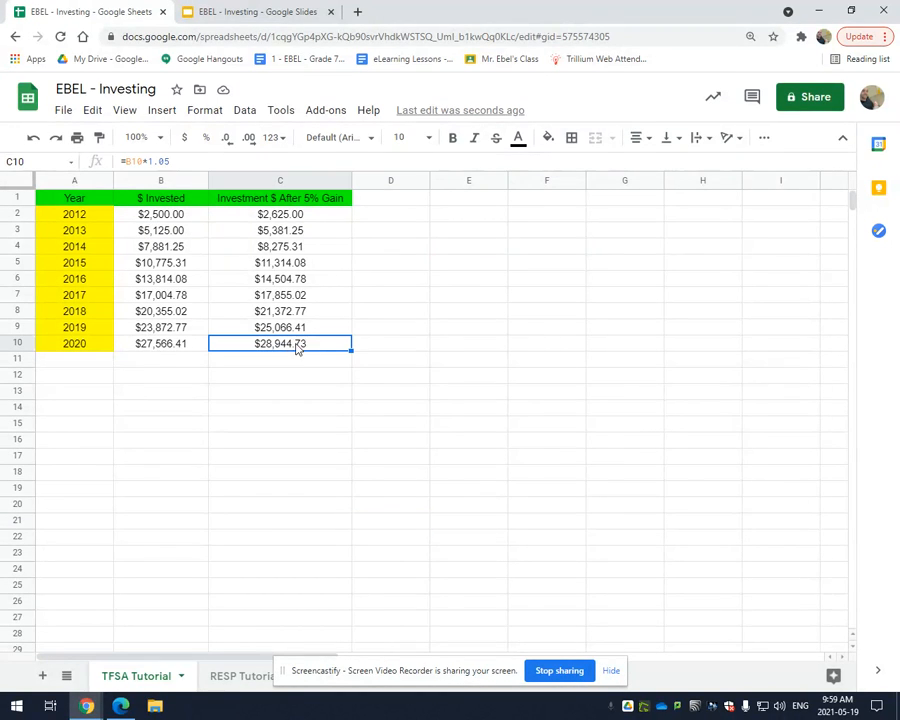